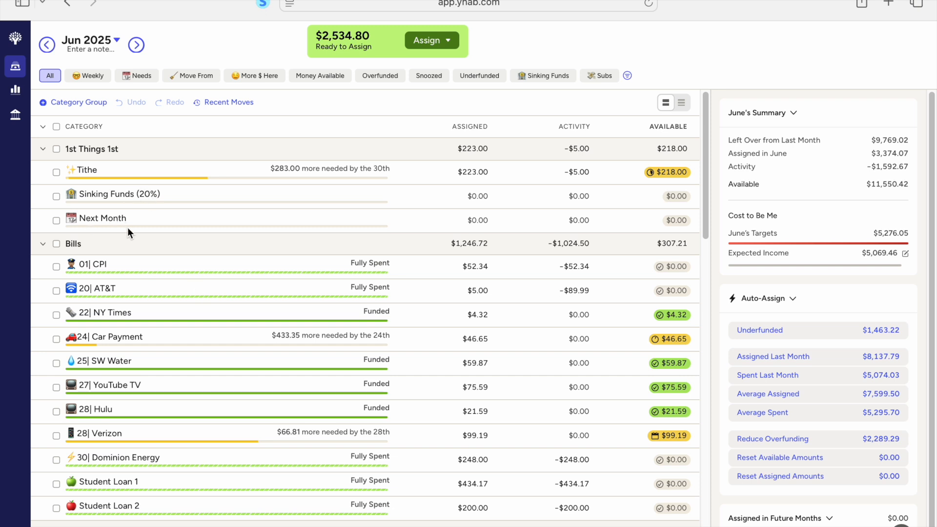
- Inspect the Student Loan 1 and Student Loan 2 categories in the Bills group, leaving both unselected
scroll(128, 227, down, 3)
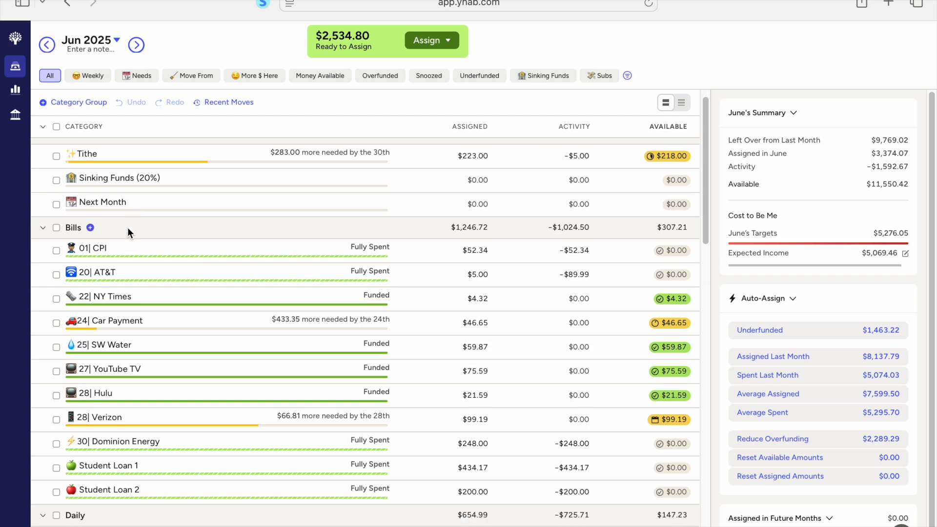
scroll(128, 224, up, 3)
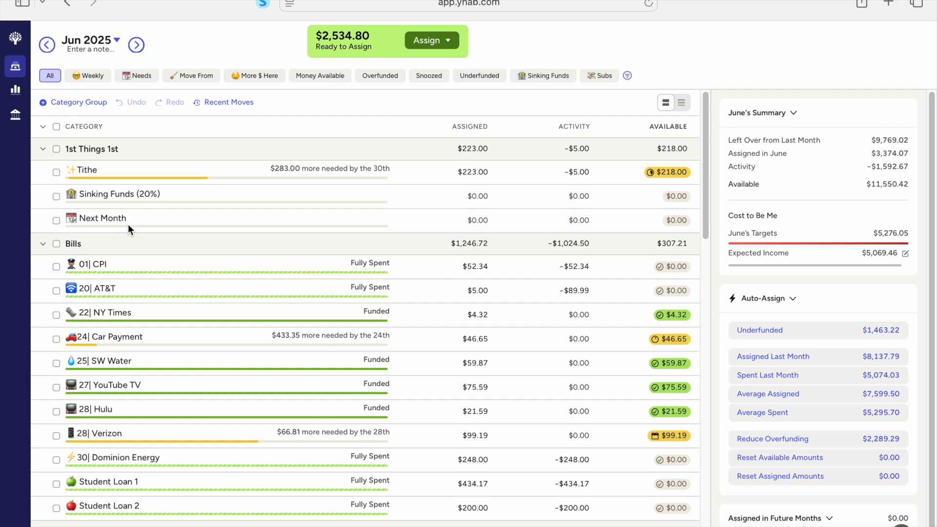
click(57, 484)
click(56, 507)
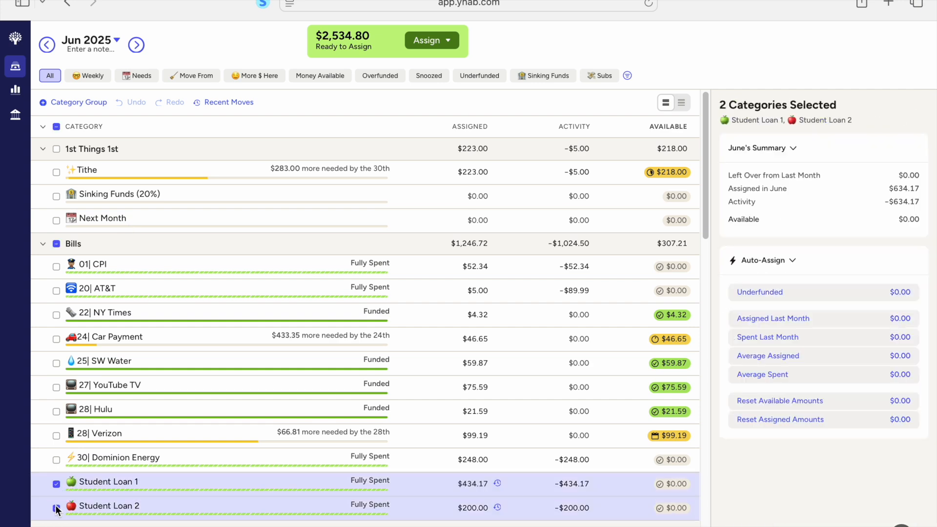
click(56, 484)
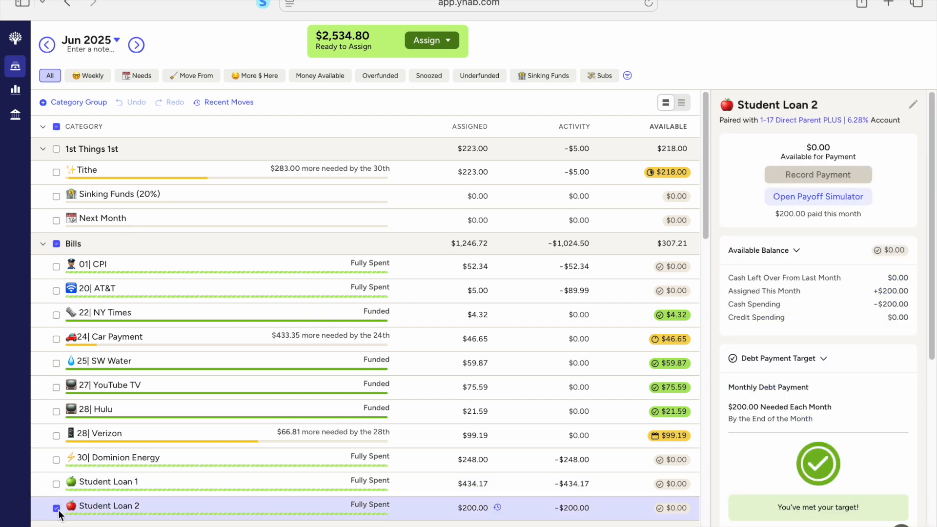
click(56, 508)
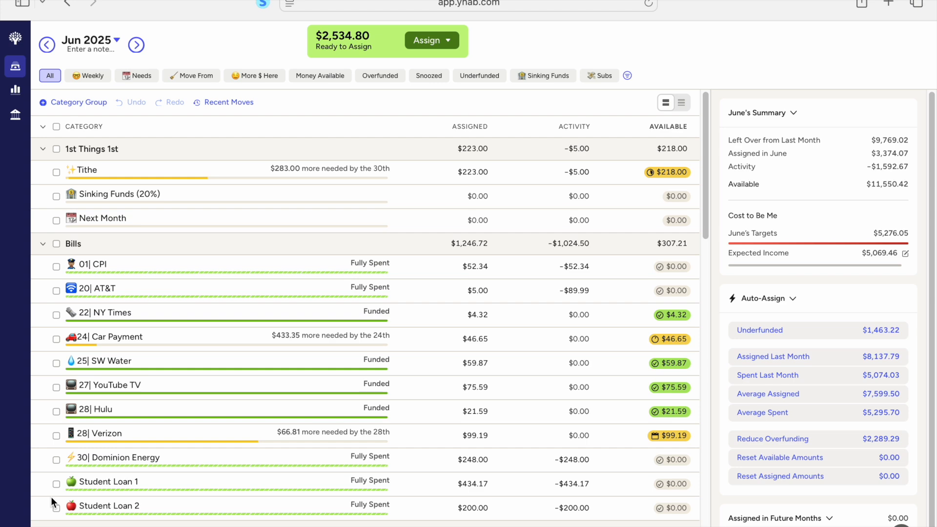
click(56, 483)
click(56, 484)
click(57, 484)
click(56, 508)
click(57, 484)
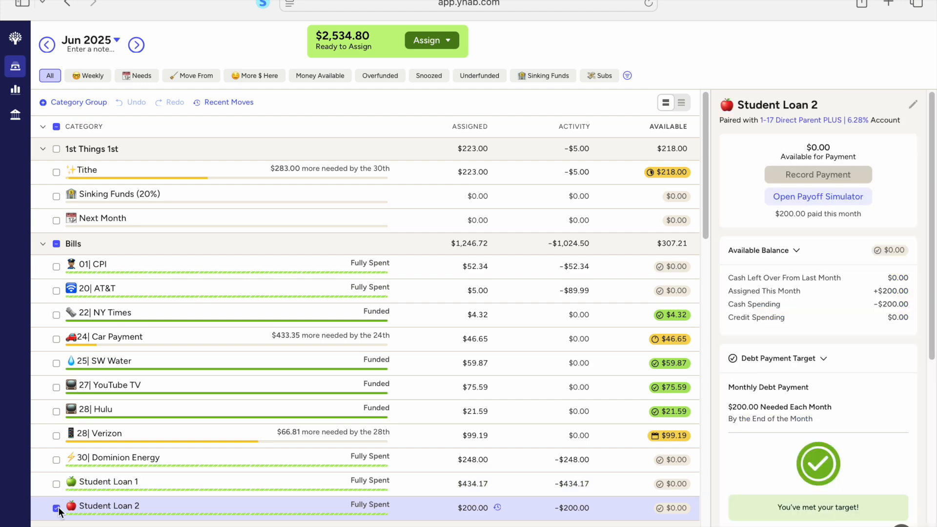
click(57, 508)
- Collapse all category groups and review the categories inside the Non-Monthly and You Did It! groups
scroll(102, 429, down, 10)
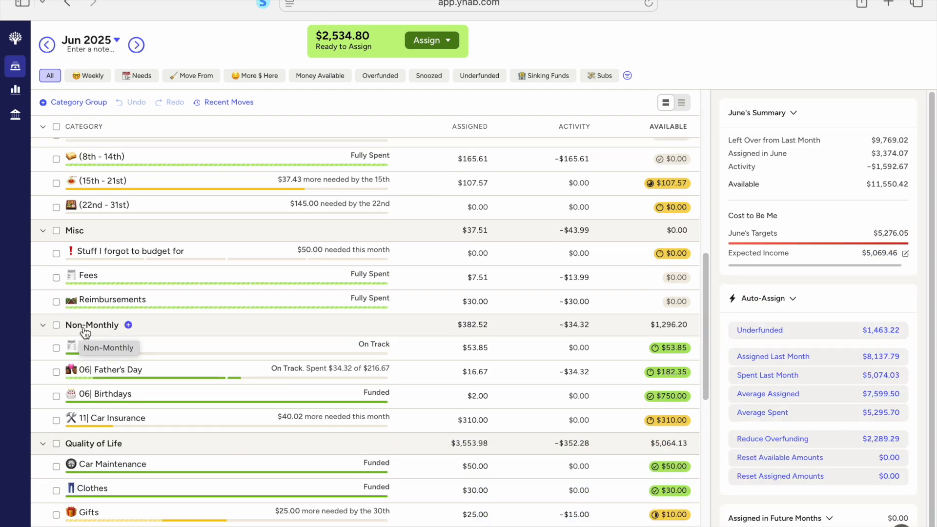
click(42, 127)
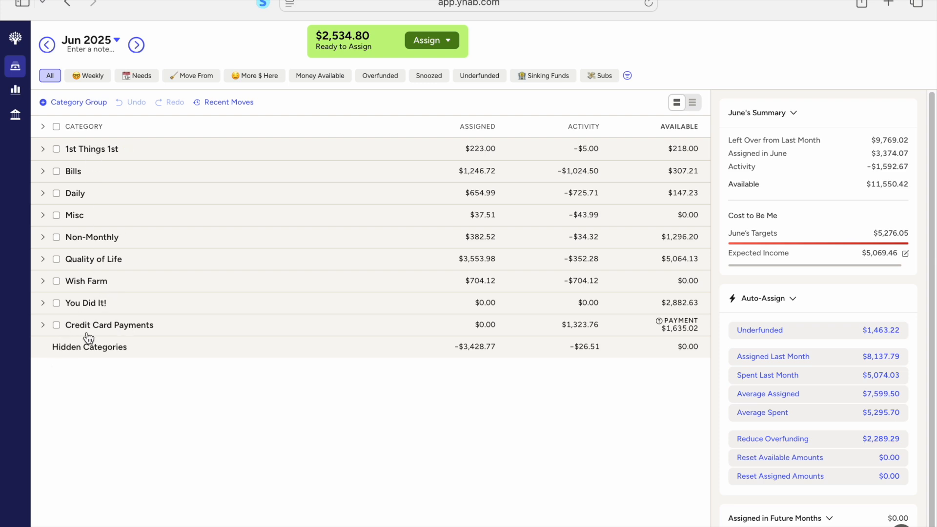
click(44, 237)
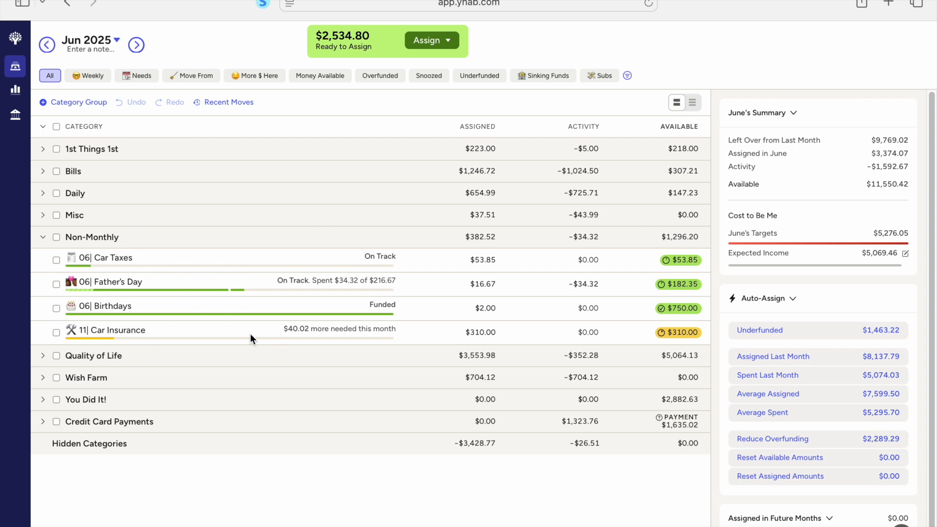
click(43, 399)
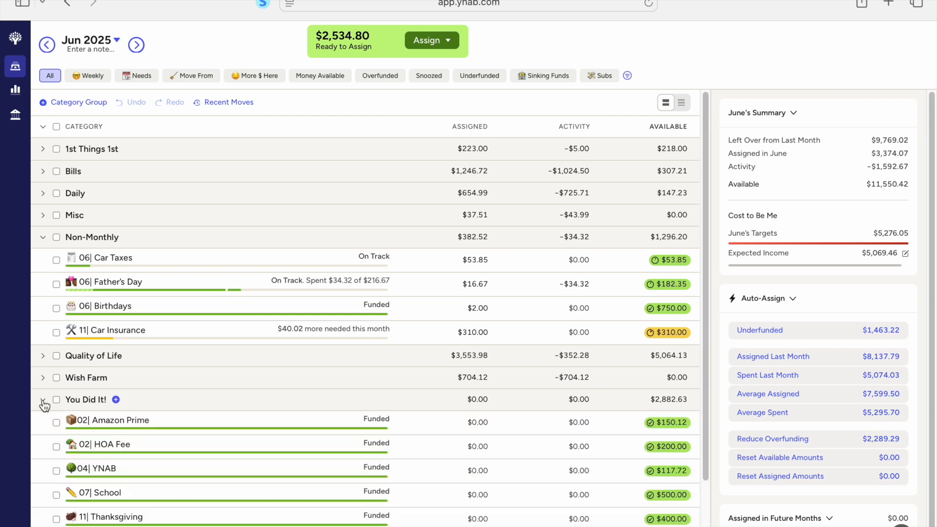
scroll(203, 440, down, 1)
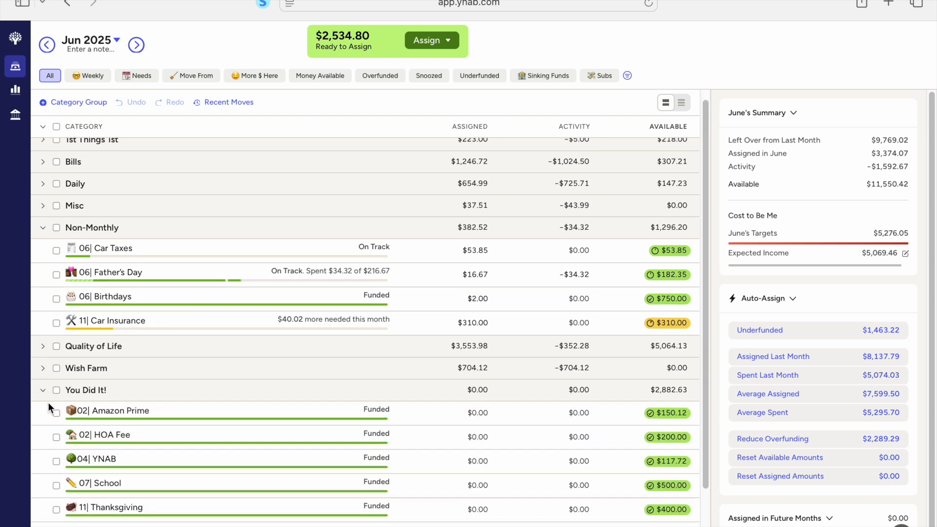
click(43, 390)
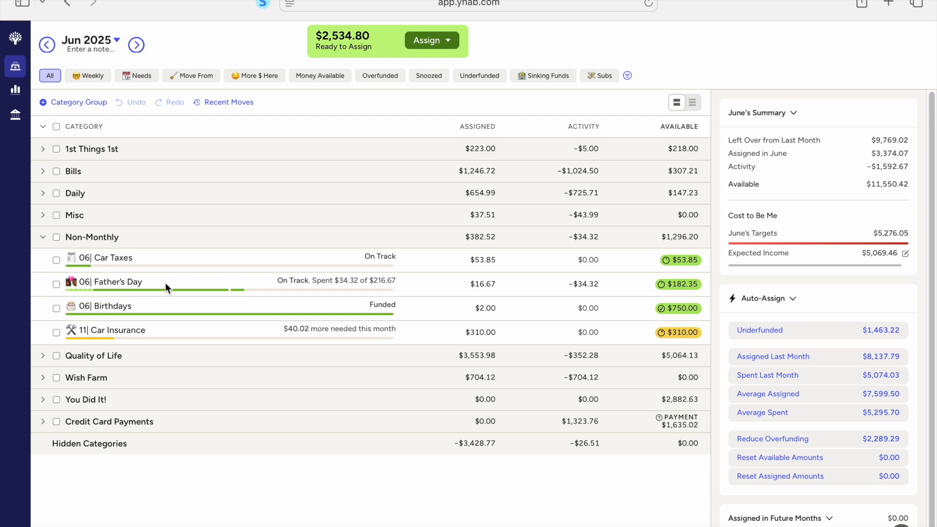
drag(88, 303, 92, 309)
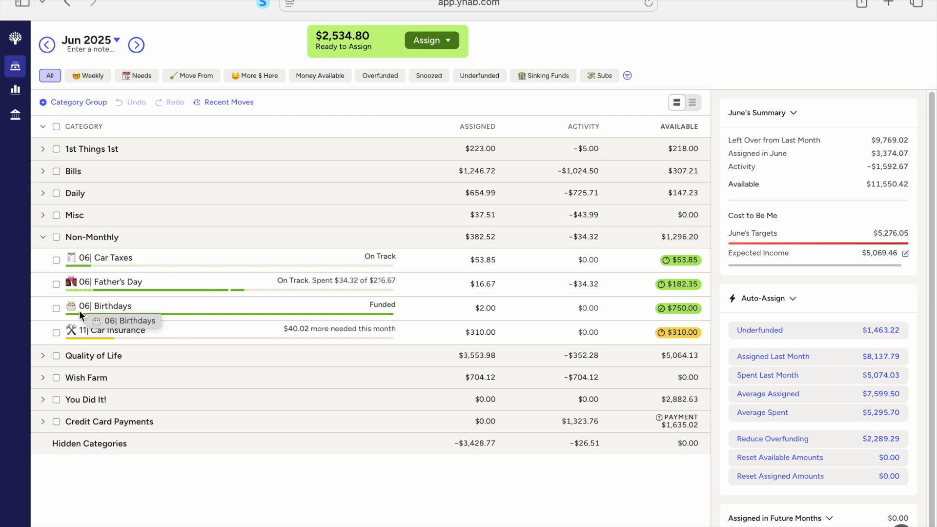
drag(79, 310, 80, 311)
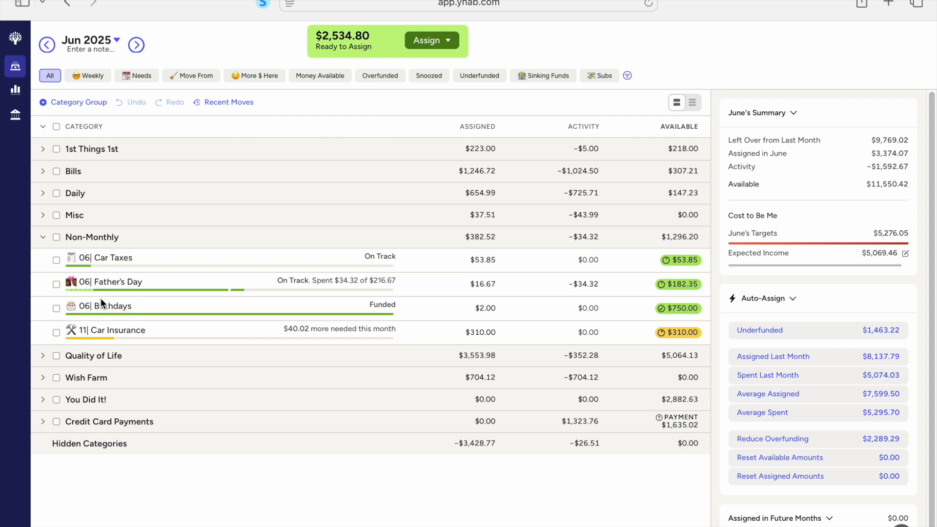
click(43, 237)
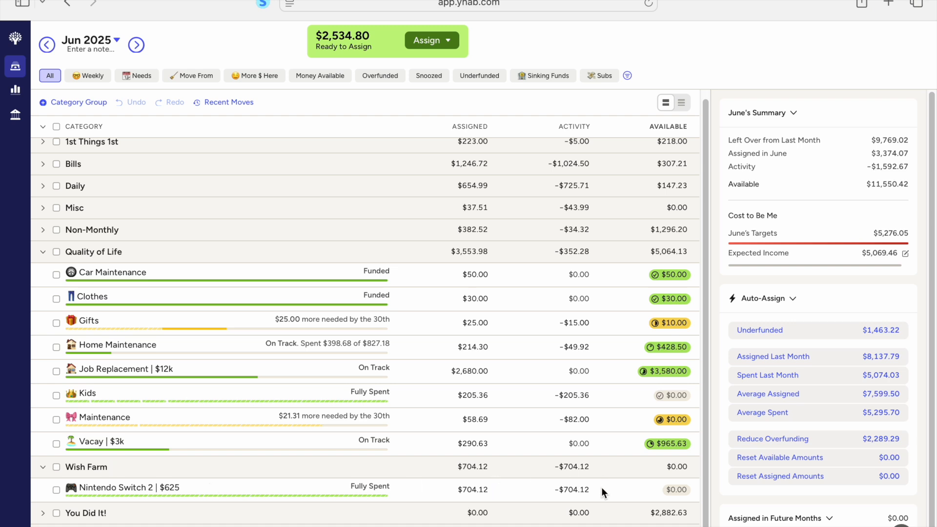
- Review the activity of the Nintendo Switch 2 category in Wish Farm, and expand all category groups again
click(566, 492)
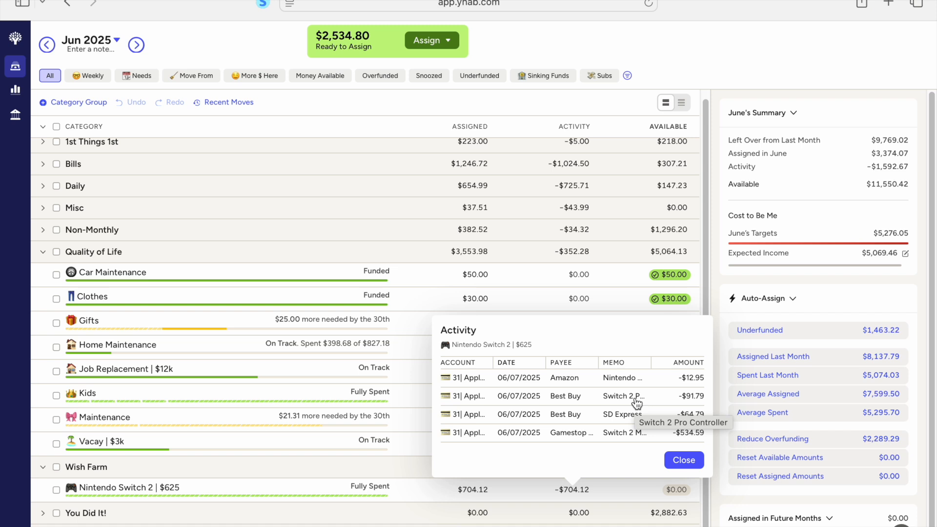
key(Escape)
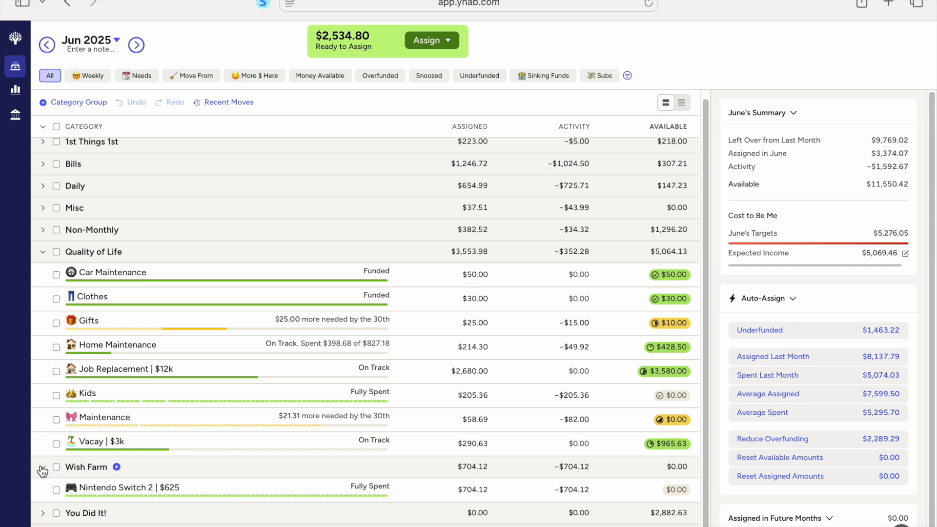
click(43, 127)
click(43, 126)
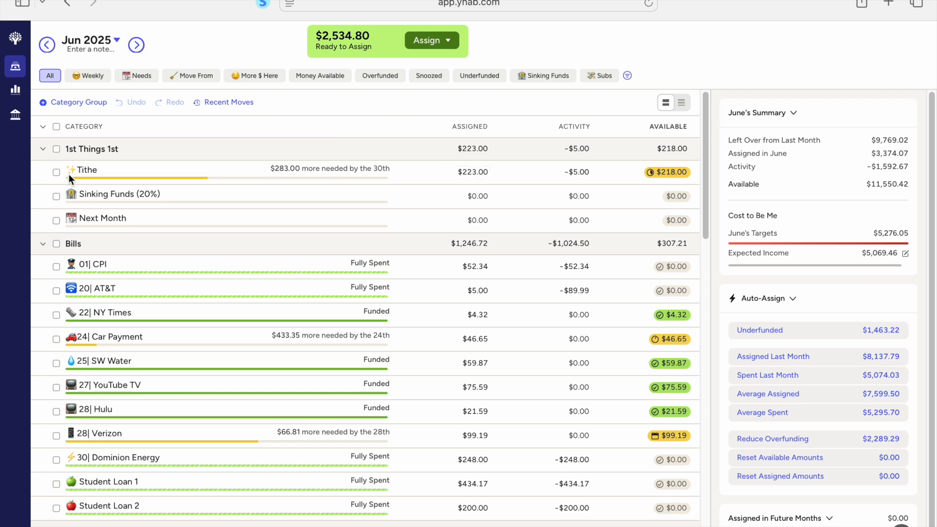
- Auto-assign the underfunded amount of $283.00 to the Tithe category
click(484, 172)
scroll(824, 184, down, 5)
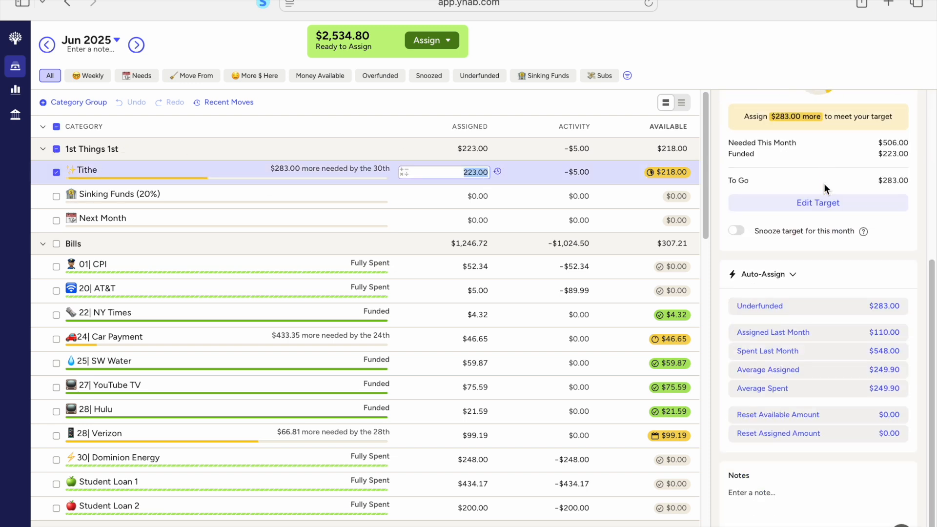
click(819, 305)
- Assign the result of 2534.75*.2 to the Sinking Funds (20%) category
click(463, 204)
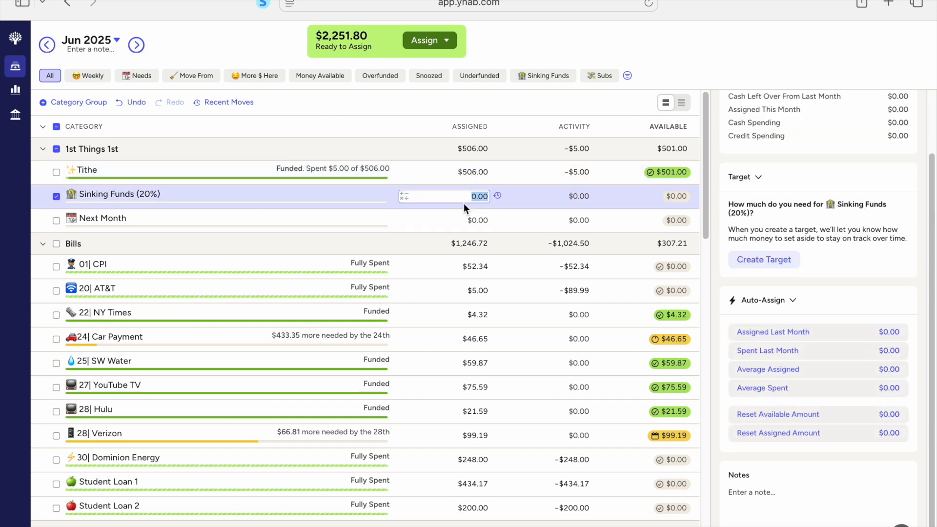
text(2534.75*.2)
key(Return)
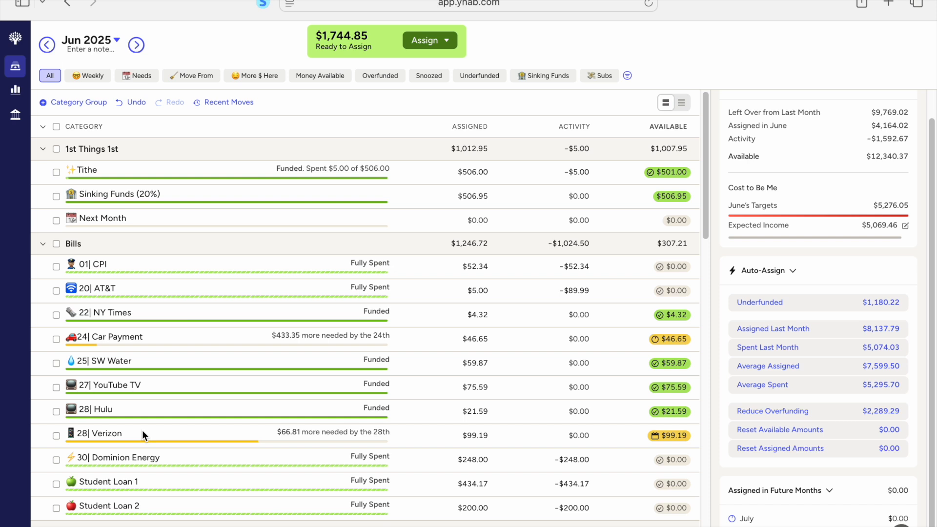
- Filter the budget to underfunded categories and auto-assign the underfunded amount of $500.16 to Car Payment and Verizon
click(478, 77)
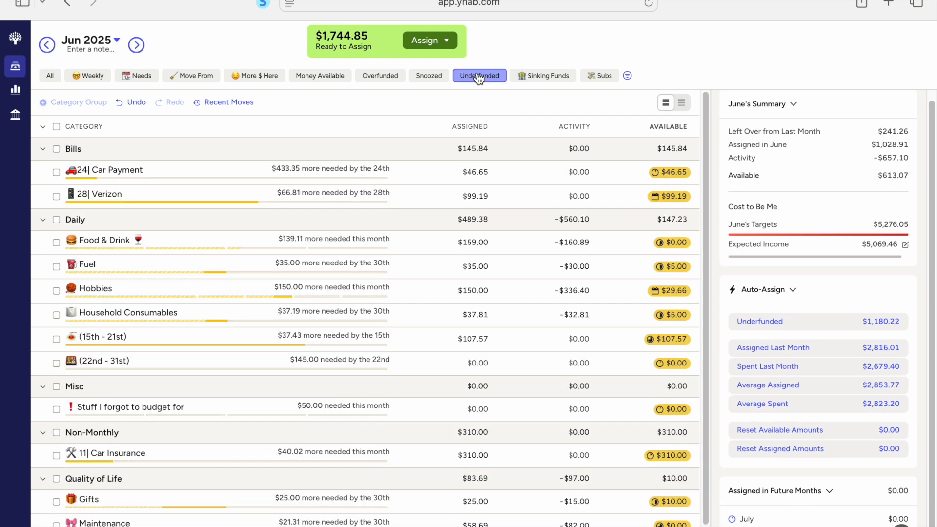
click(56, 171)
click(56, 195)
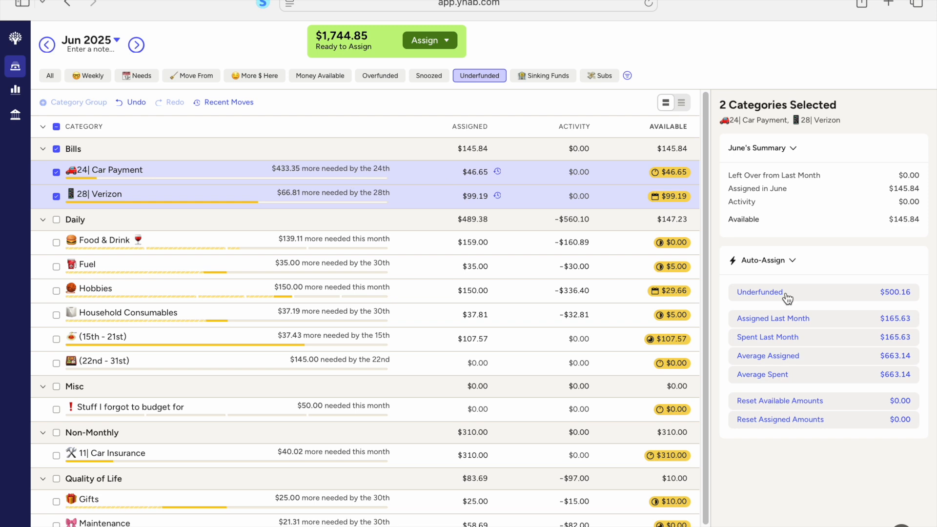
click(769, 293)
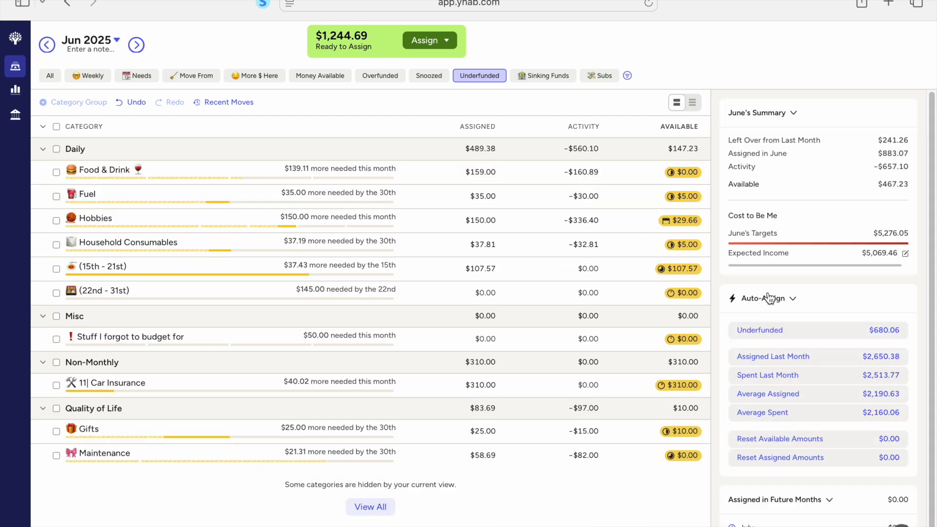
- Auto-assign the underfunded amount of $543.73 to all six underfunded categories in the Daily group
click(56, 149)
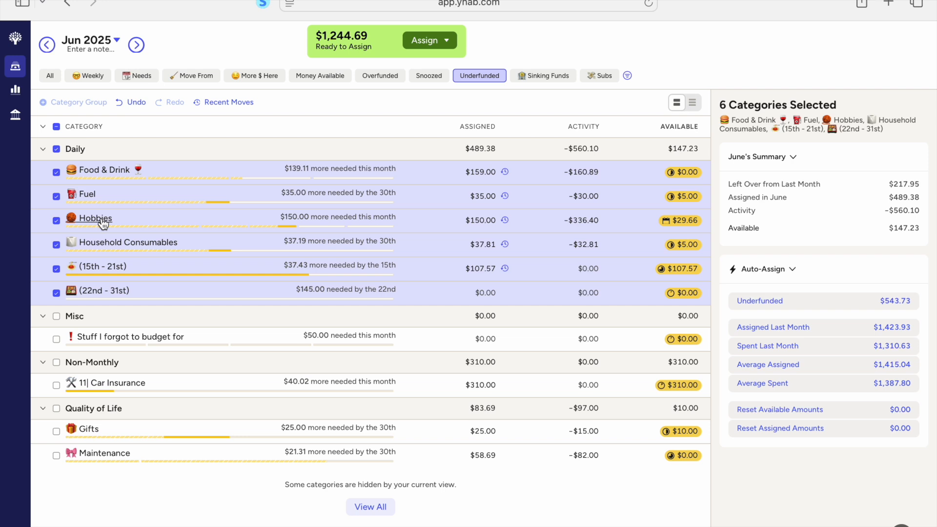
drag(108, 226, 107, 226)
click(798, 309)
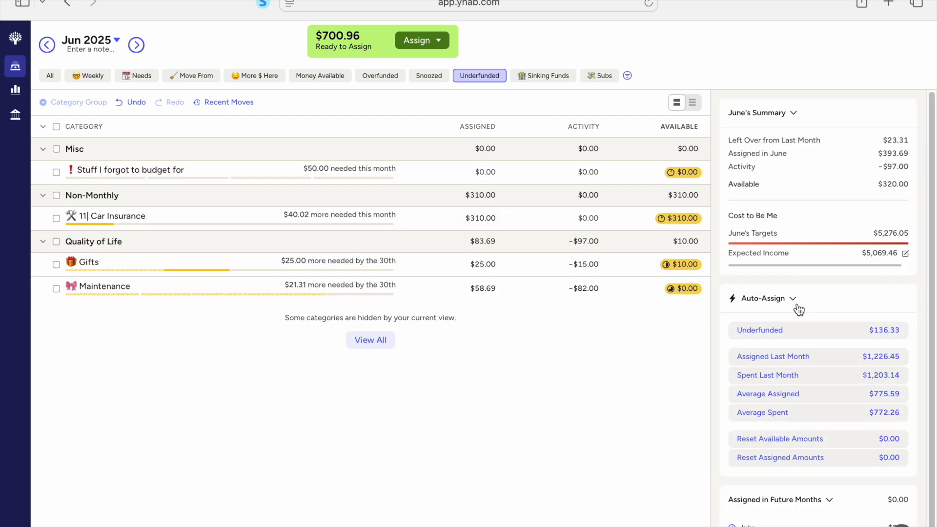
- Assign $25.00 to the "Stuff I forgot to budget for" category in the Misc group and deselect it
click(57, 174)
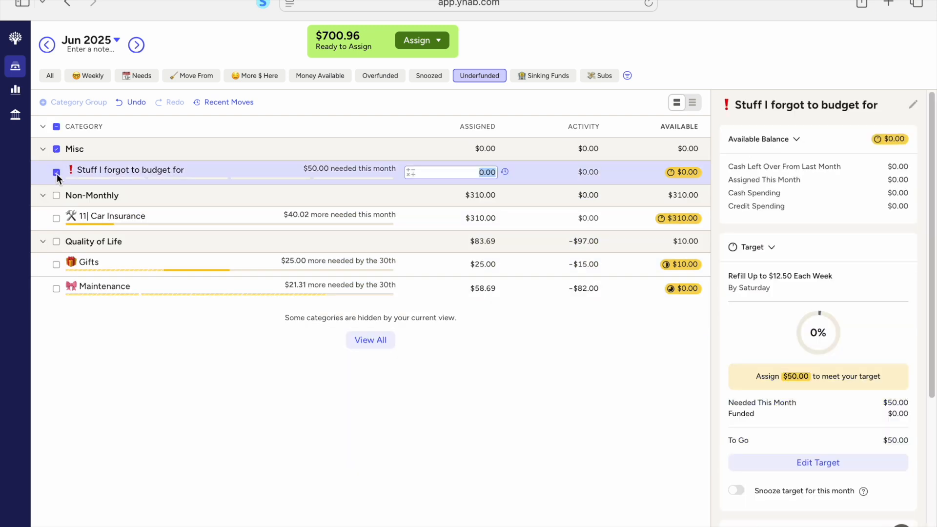
text(25)
key(Return)
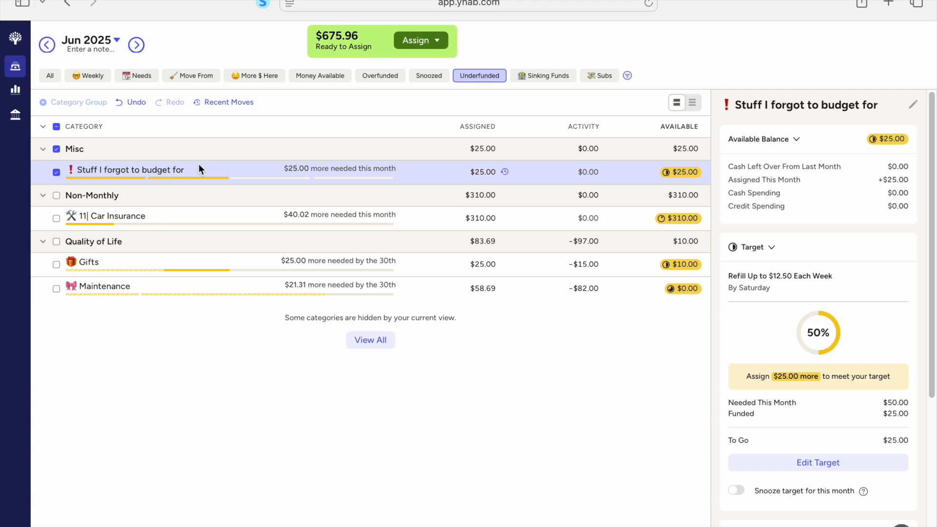
click(56, 172)
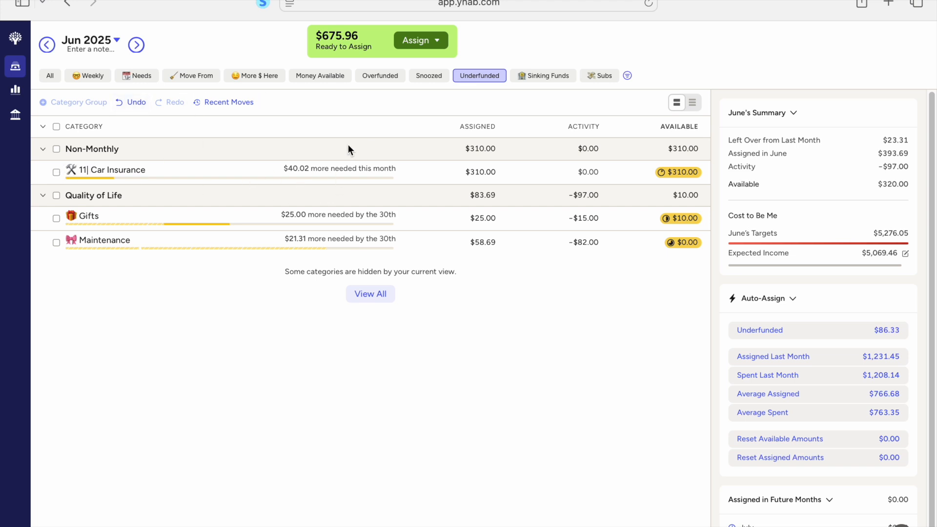
- Set the assigned amount of the Car Insurance category to $350.02
click(58, 172)
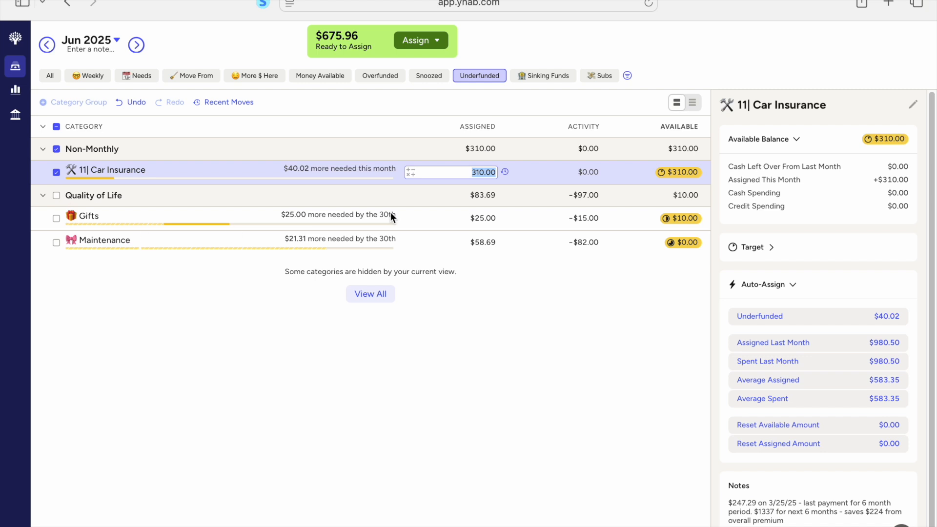
text(350.02)
key(Return)
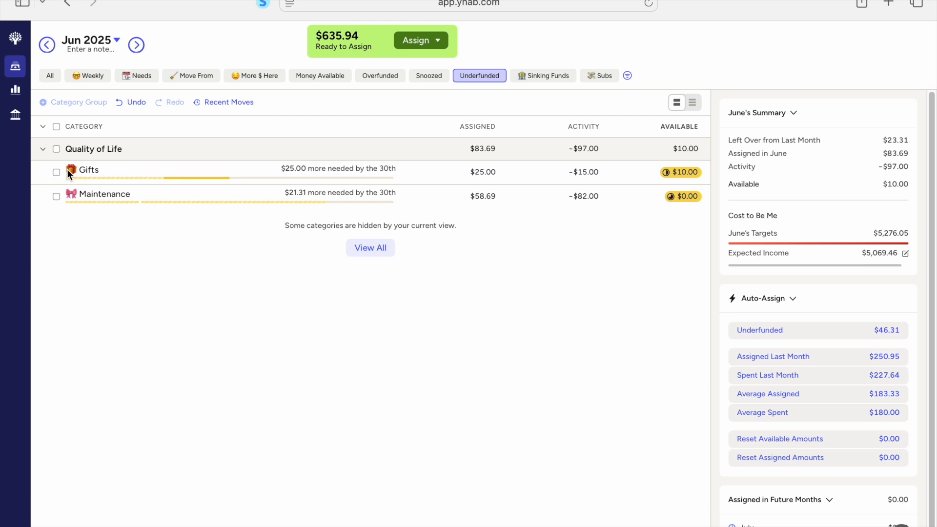
- Auto-assign the underfunded amount of $46.31 to Gifts and Maintenance in Quality of Life, and show all categories again
mouse_move(68, 171)
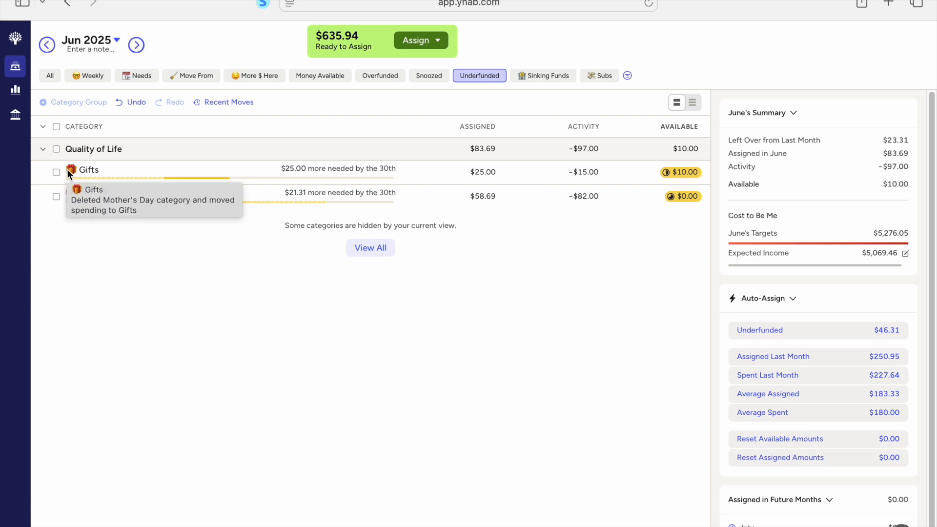
click(56, 149)
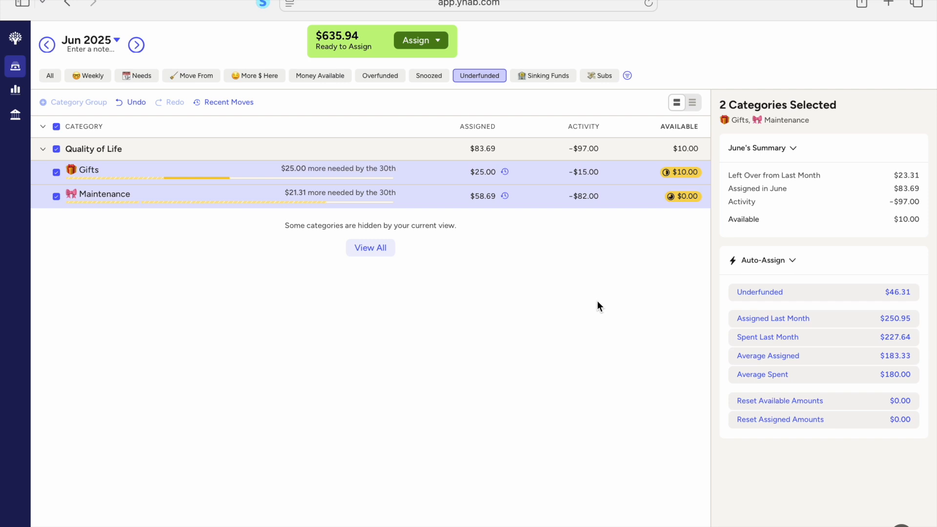
click(803, 293)
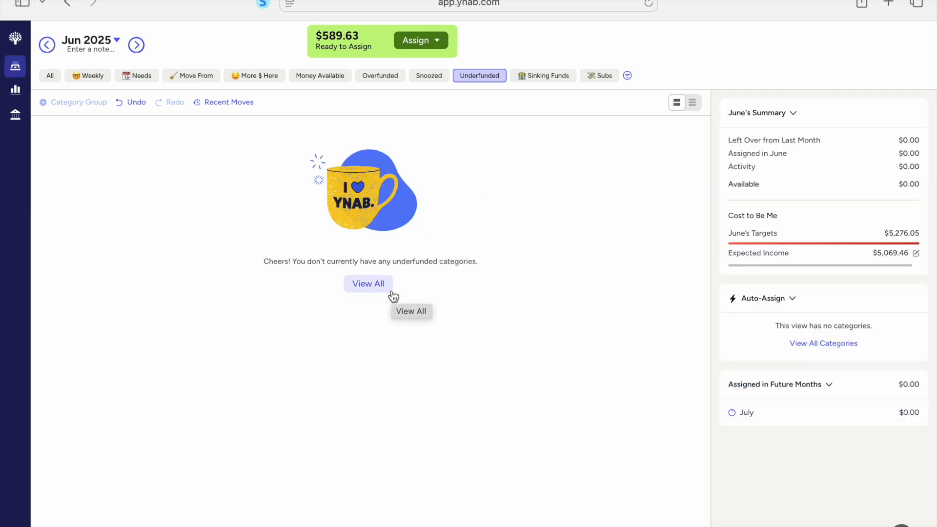
click(50, 76)
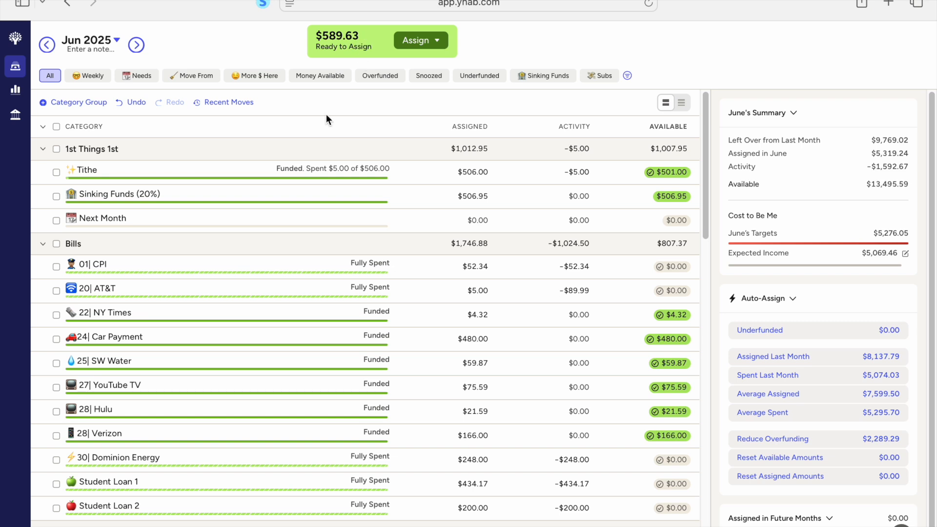
- Review the recent paycheck transactions across all accounts and return to the June budget plan
click(488, 195)
click(16, 321)
click(92, 114)
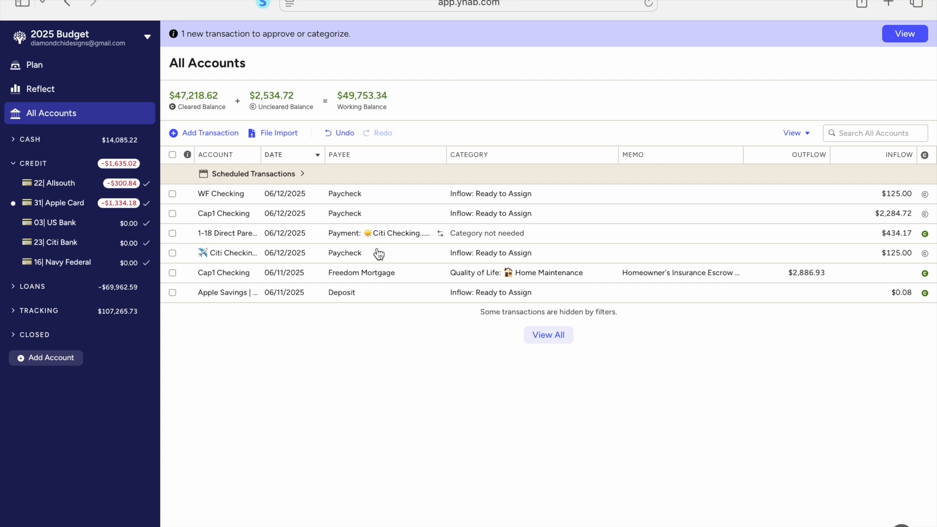
click(883, 137)
text(paycheck,)
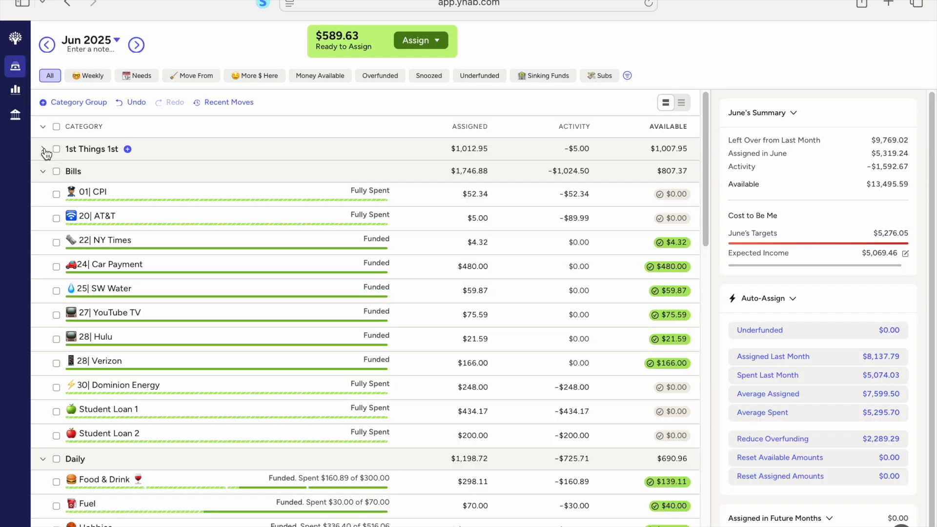
- Collapse all category groups in the June 2025 budget
click(43, 171)
click(43, 193)
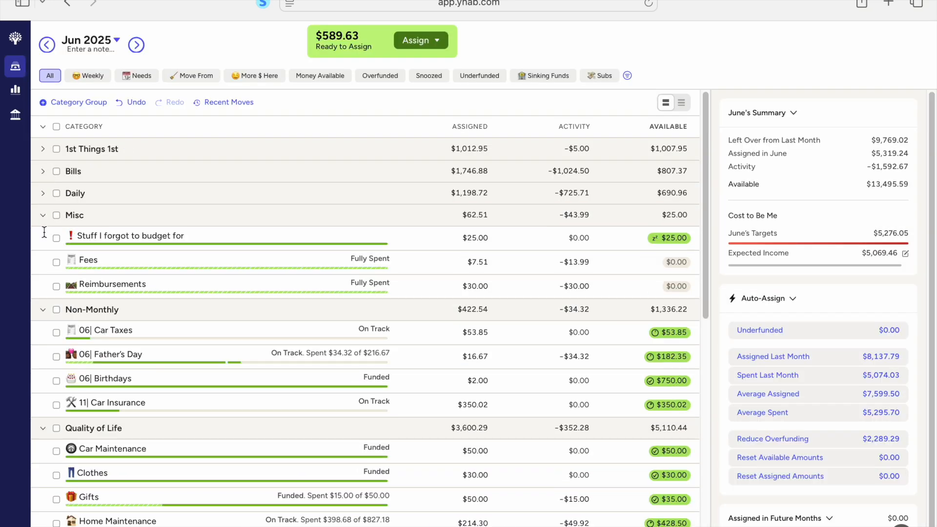
click(43, 215)
alt+click(42, 236)
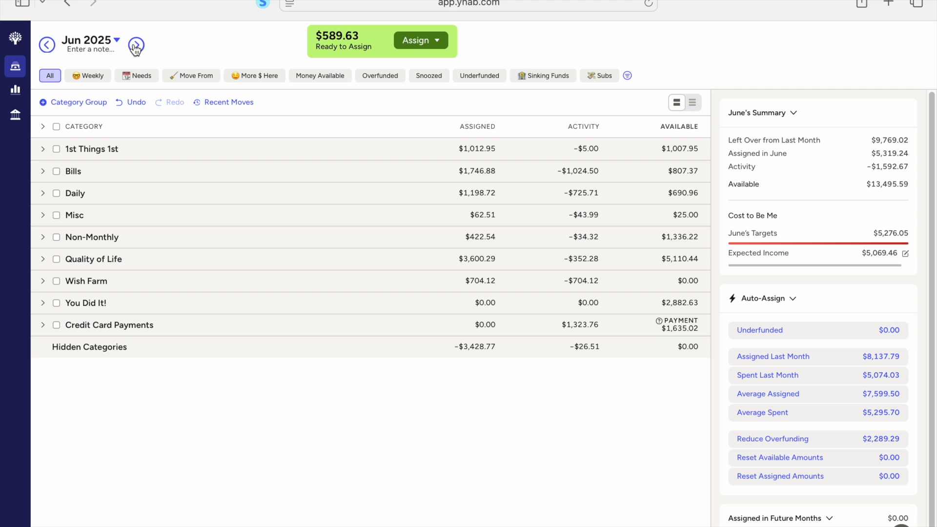
- Expand the categories of the "More $ Here" view and raise Home Maintenance's assigned amount to $385.80, bringing its available balance to $600.00
click(254, 75)
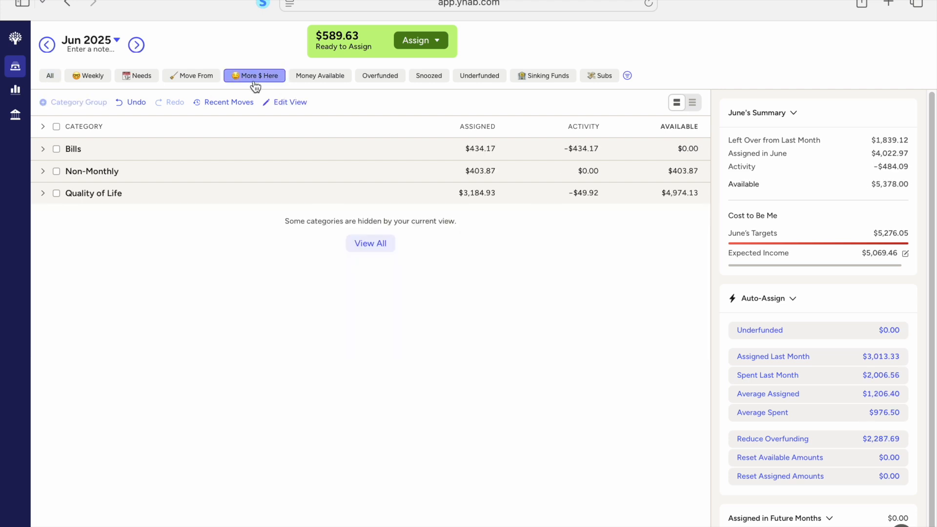
click(42, 127)
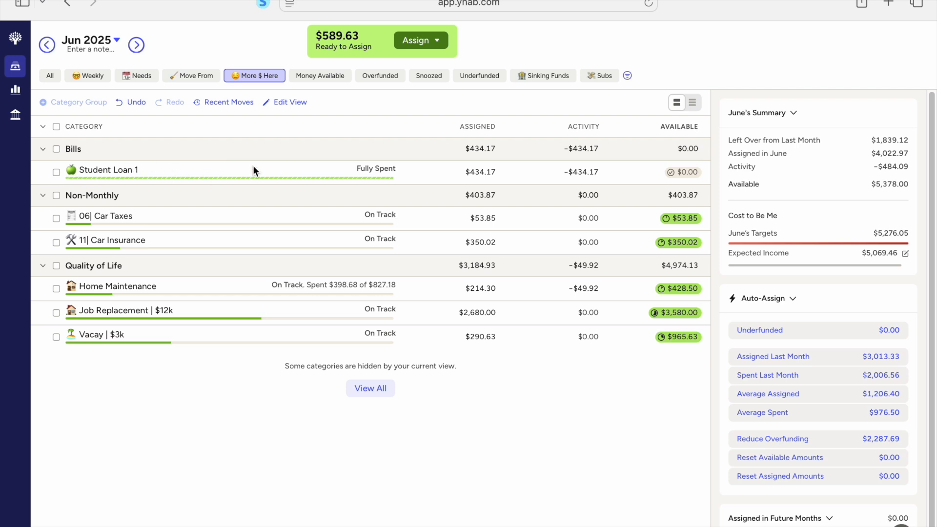
click(454, 289)
key(Right)
text(+20)
key(BackSpace)
text(10)
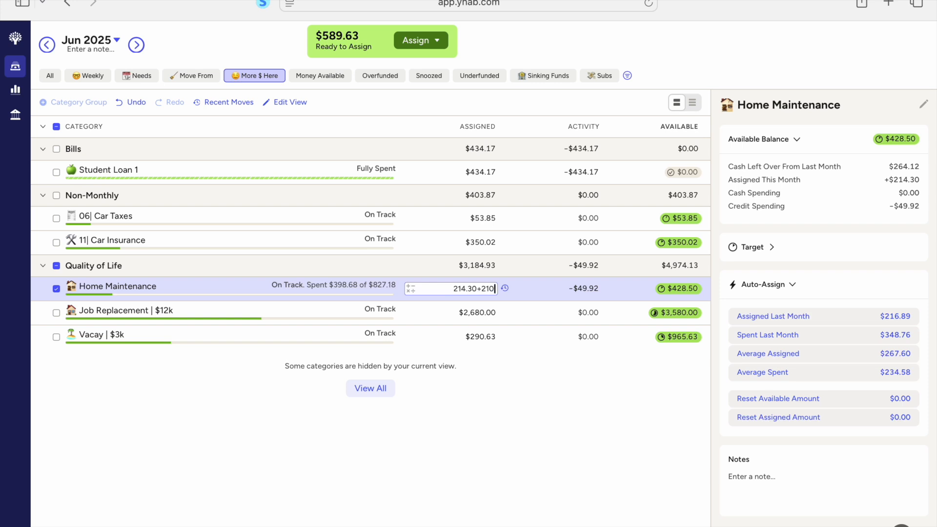
key(BackSpace)
key(BackSpace)
key(BackSpace)
text(600-428.50)
key(Return)
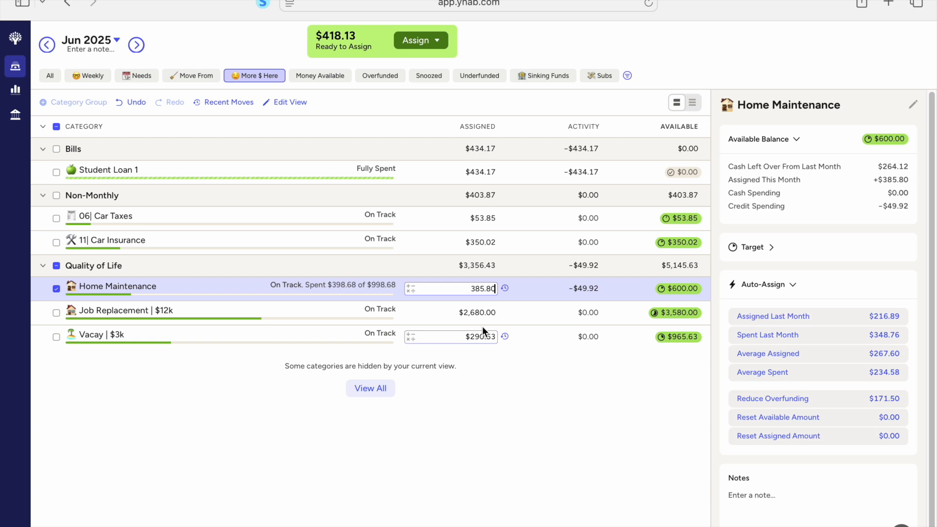
- Raise the assigned amount of the "Vacay | $3k" category to $575.00, bringing its available balance to $1,250.00
click(477, 337)
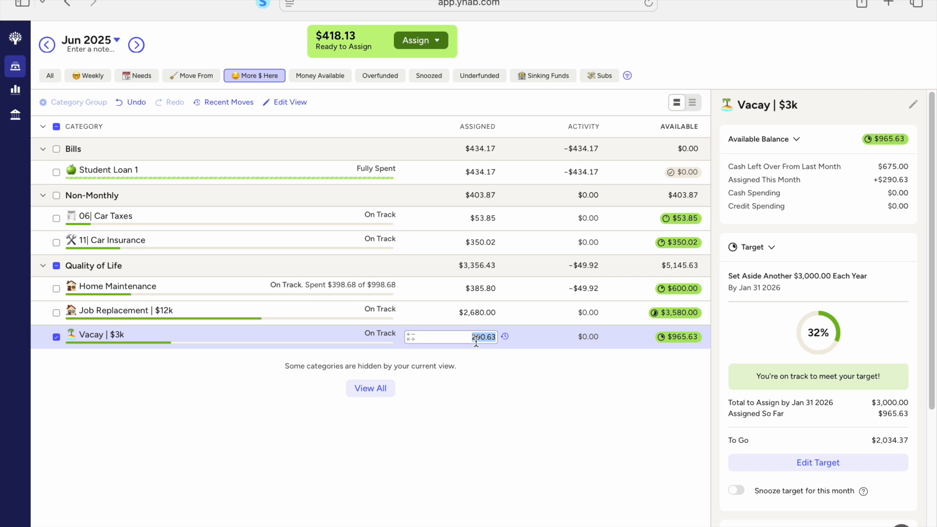
key(Return)
click(497, 338)
key(Right)
text(+1250-965.63)
key(Return)
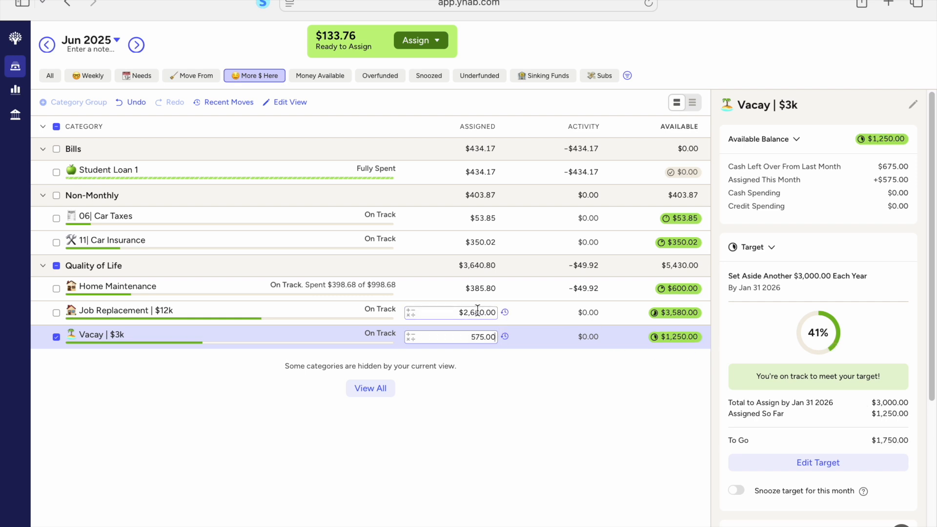
- Add $100 to the assigned amount of the "Job Replacement | $12k" category
click(491, 314)
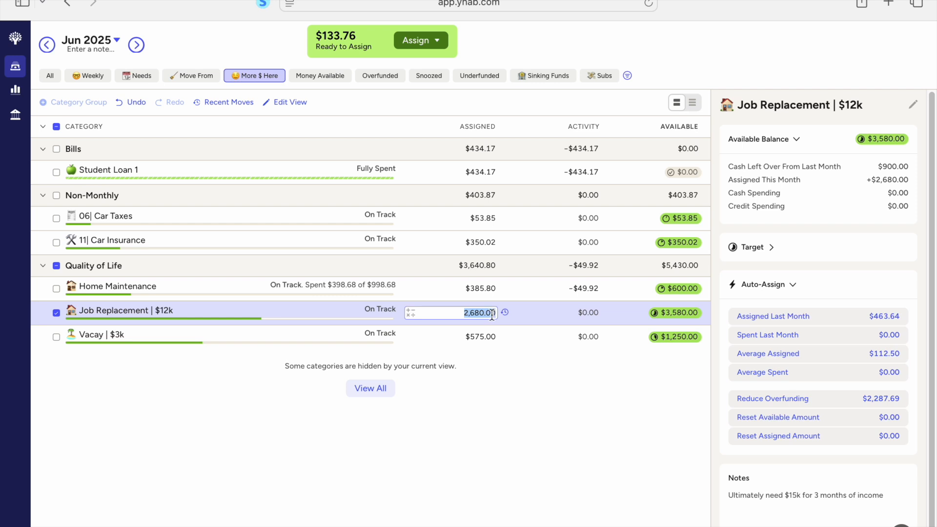
text(+100)
key(Return)
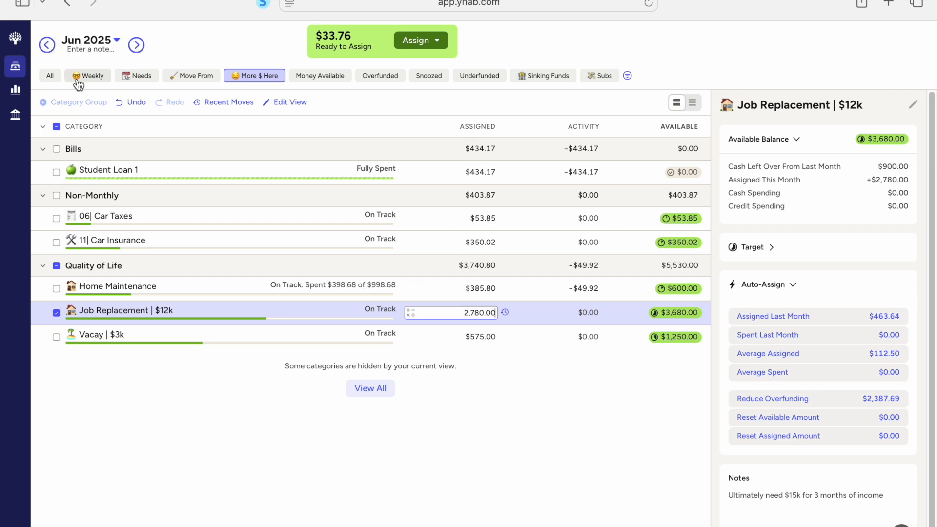
- Show all categories again and clear the amount assigned to Sinking Funds (20%) in the 1st Things 1st group
click(50, 77)
click(43, 152)
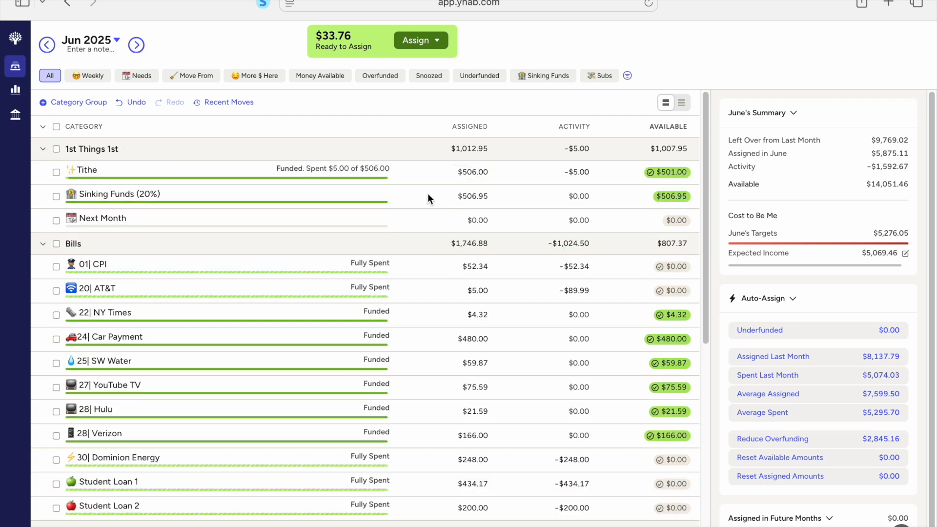
click(485, 196)
key(BackSpace)
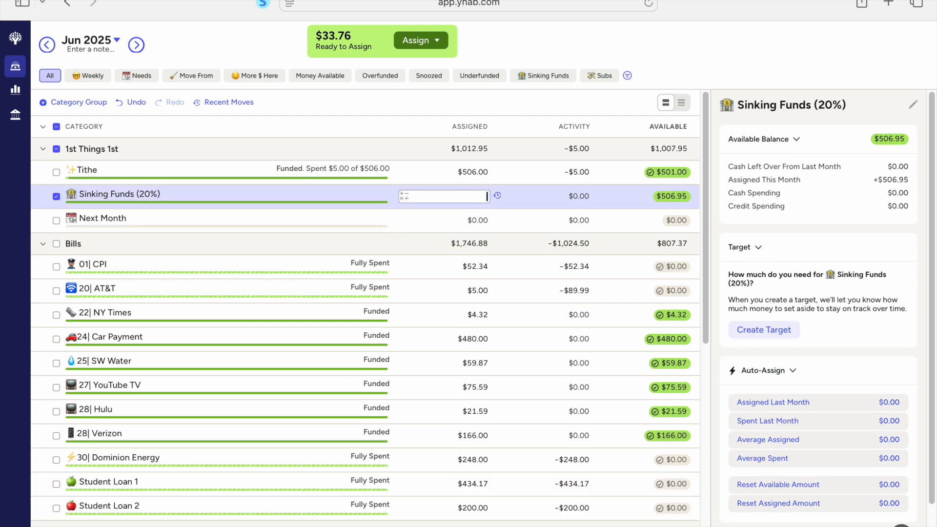
key(Return)
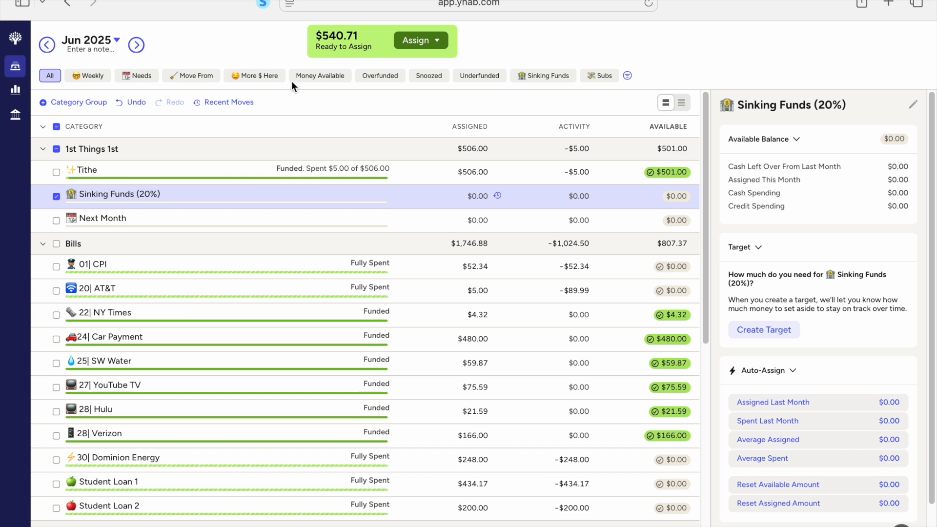
- Return to the "More $ Here" view, add $520 to the assigned amount of "Job Replacement | $12k", and deselect the category
click(239, 77)
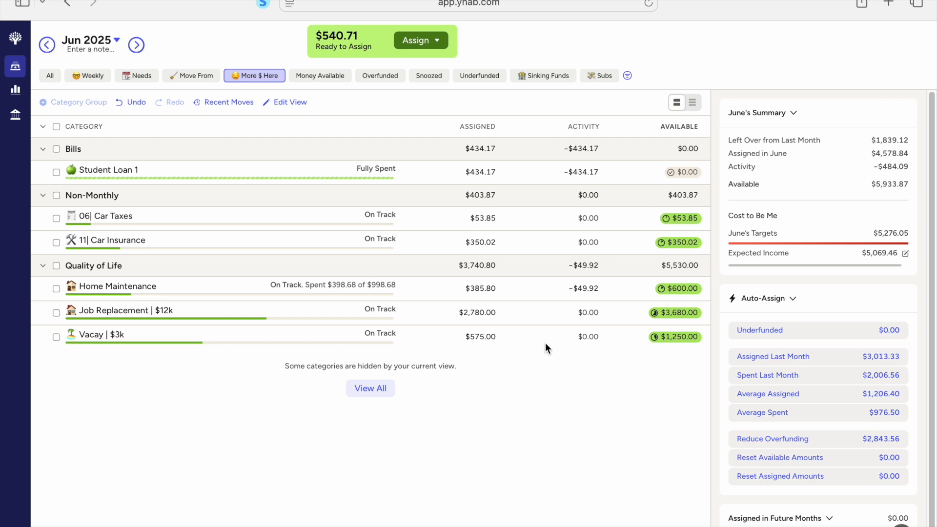
click(480, 312)
click(494, 312)
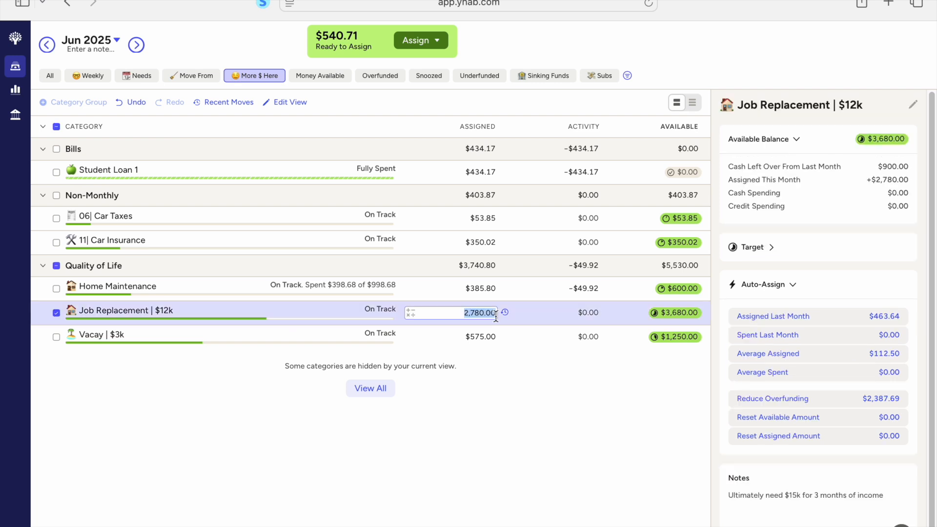
text(+520)
key(Return)
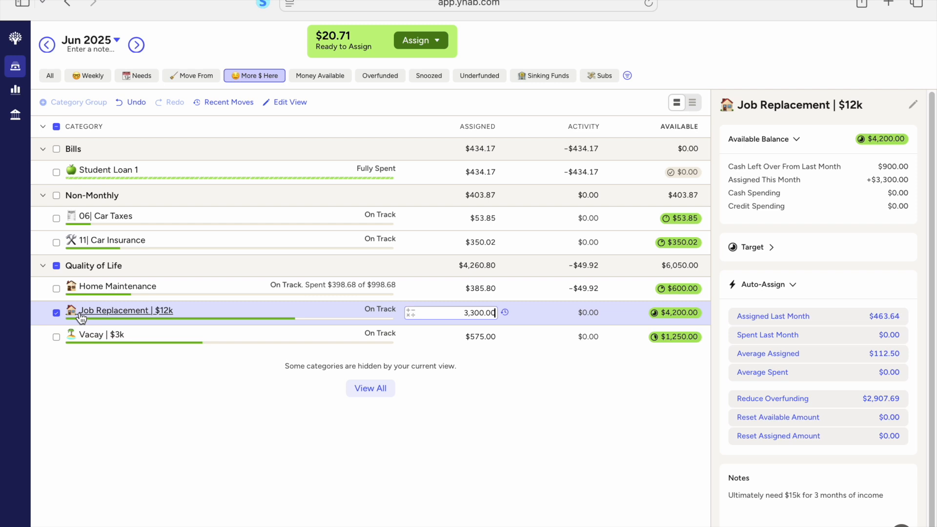
click(57, 313)
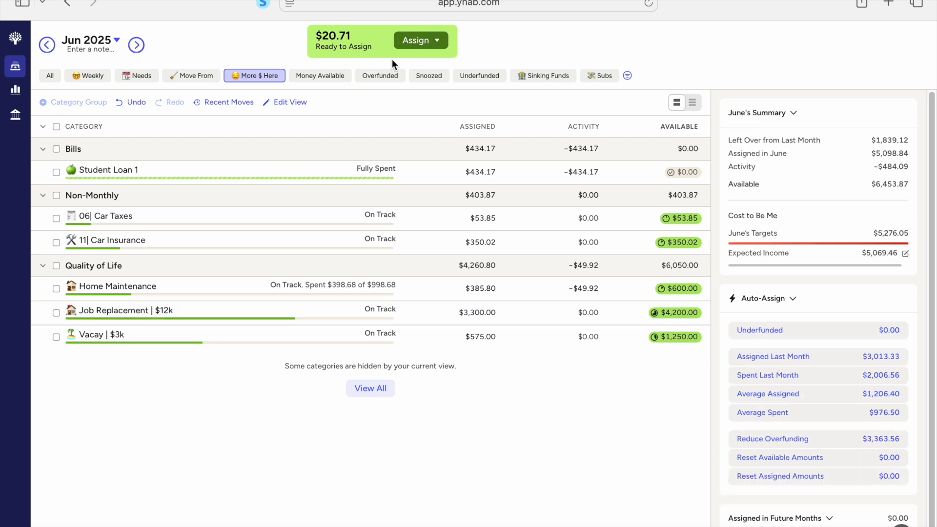
- Switch to the July 2025 budget, assign $20.71 to the Hulu category in the Bills group, and deselect it
click(50, 77)
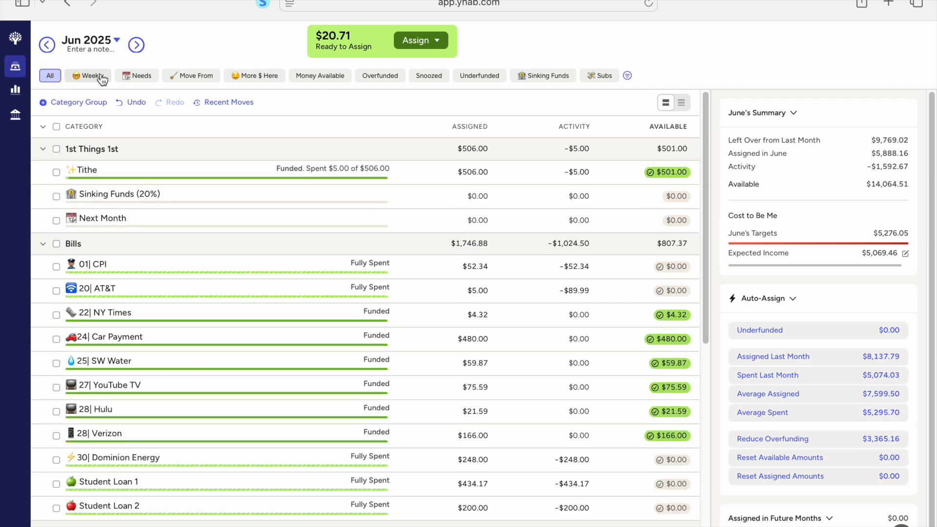
click(140, 50)
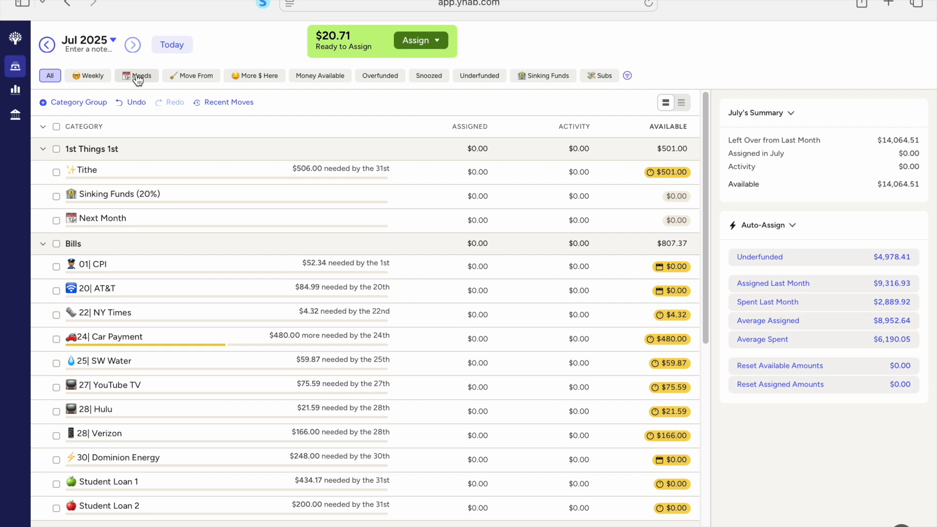
click(137, 76)
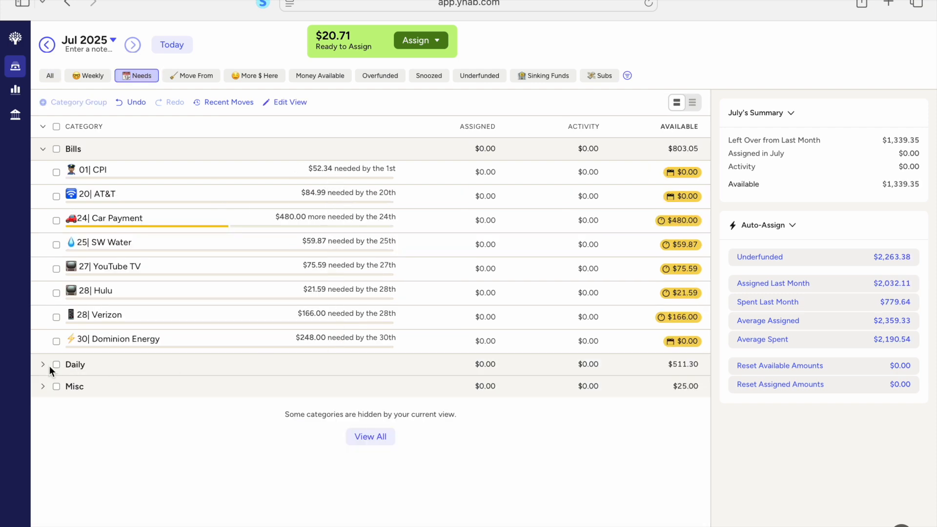
click(49, 76)
scroll(456, 192, up, 10)
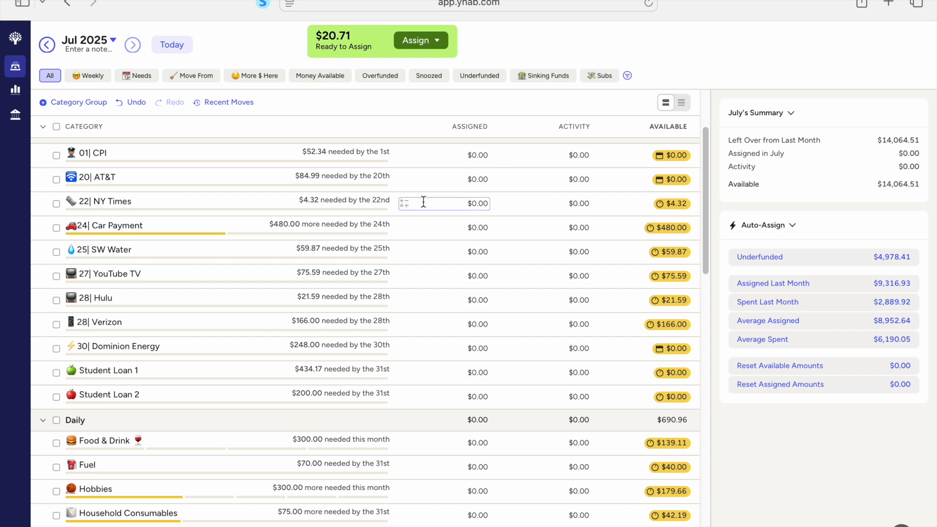
click(474, 300)
text(20.71)
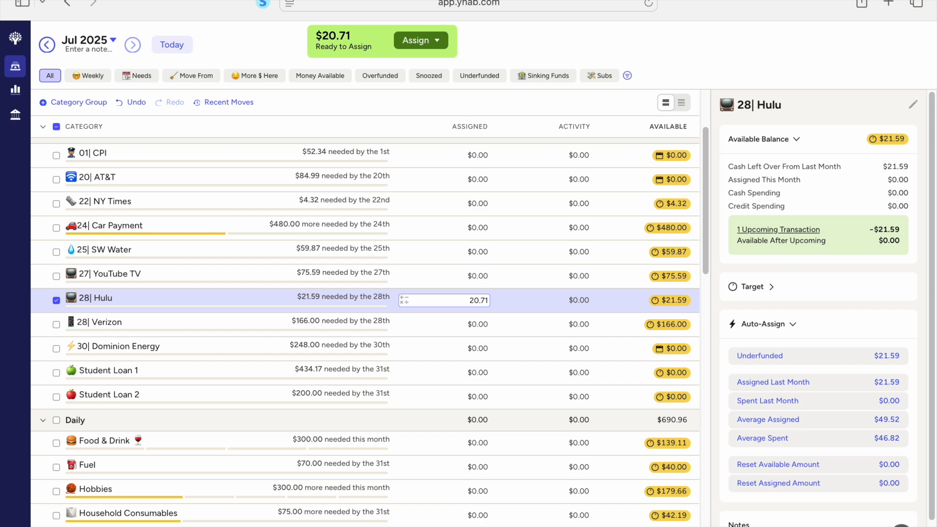
key(Return)
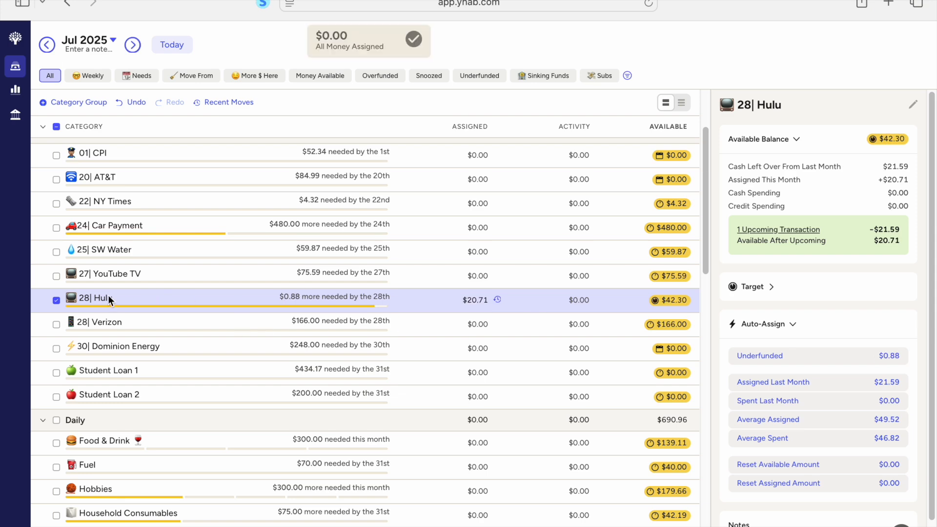
click(57, 300)
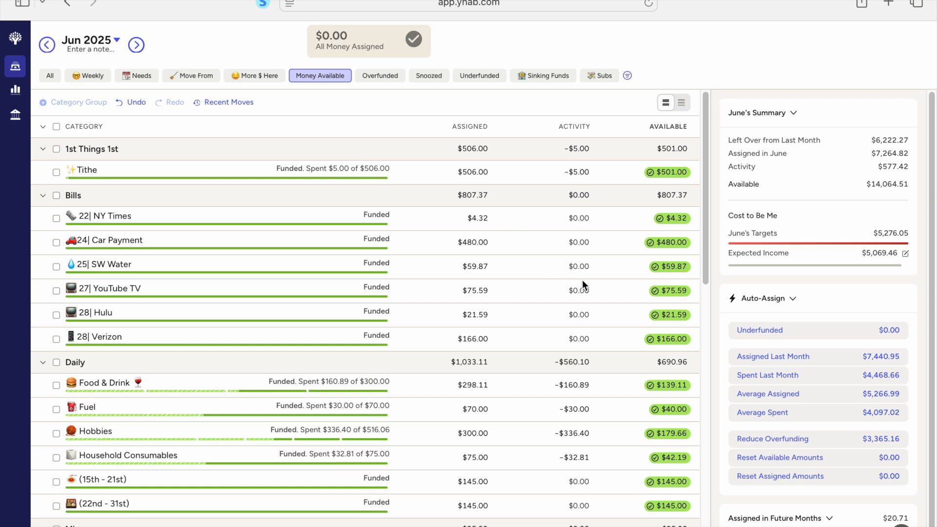
- Review the June categories with money available, from the Bills and Daily groups down to Non-Monthly
scroll(536, 302, down, 3)
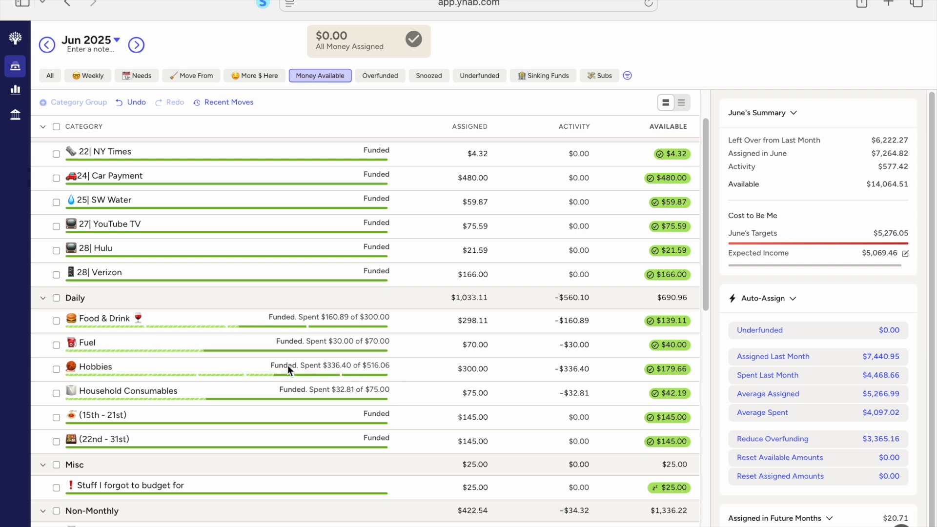
scroll(463, 374, down, 1)
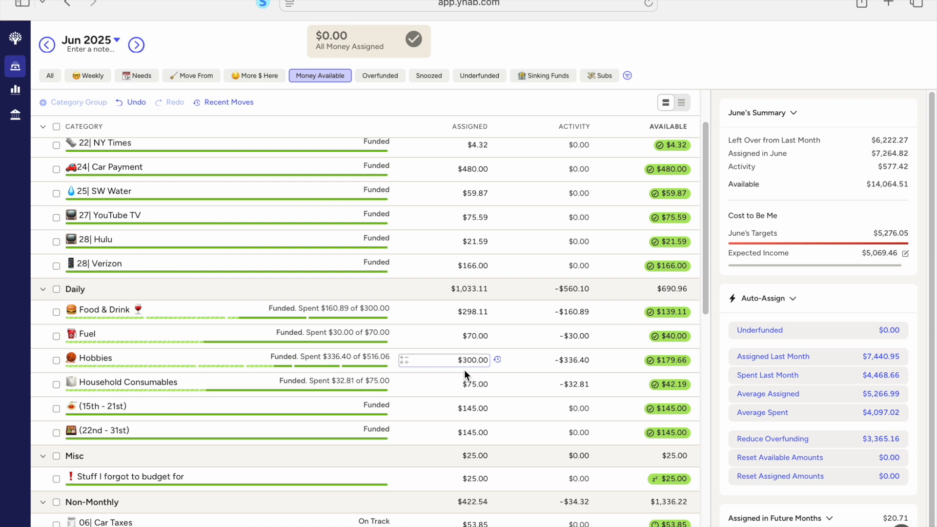
key(Down)
key(Down)
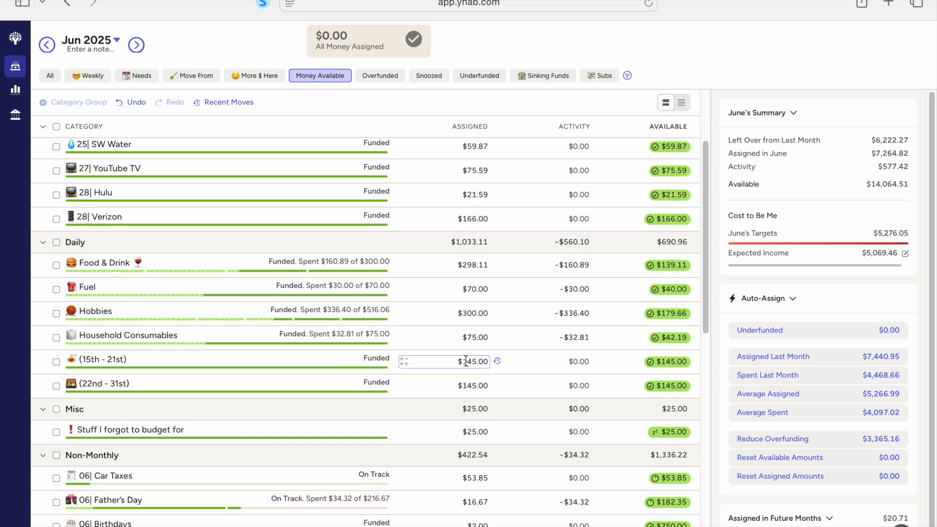